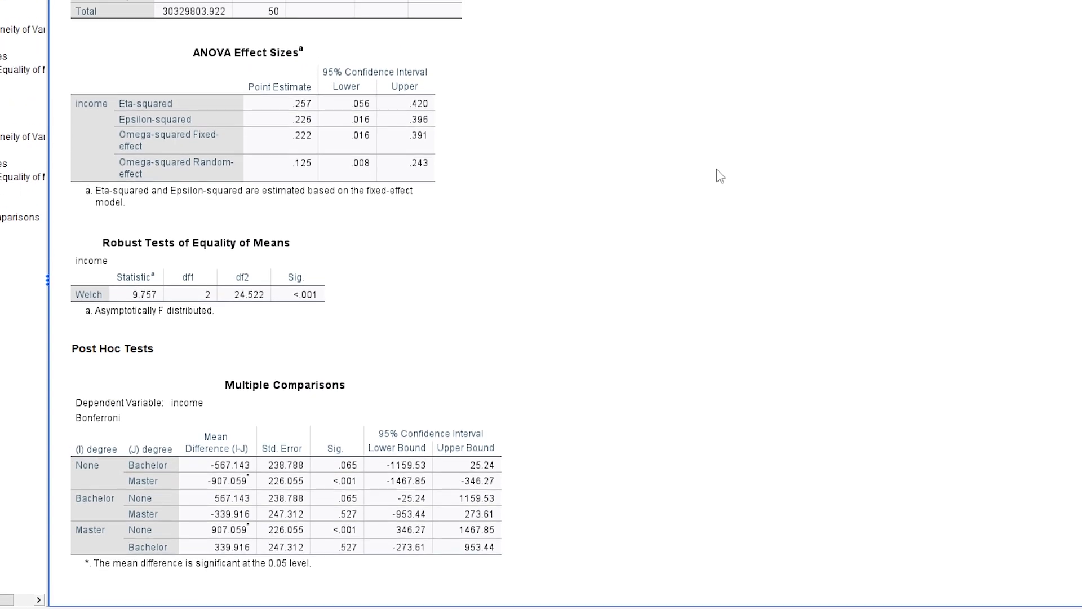
# Step: Start an Independent-Samples T Test with income as test variable and degree as grouping variable
pyautogui.click(203, 30)
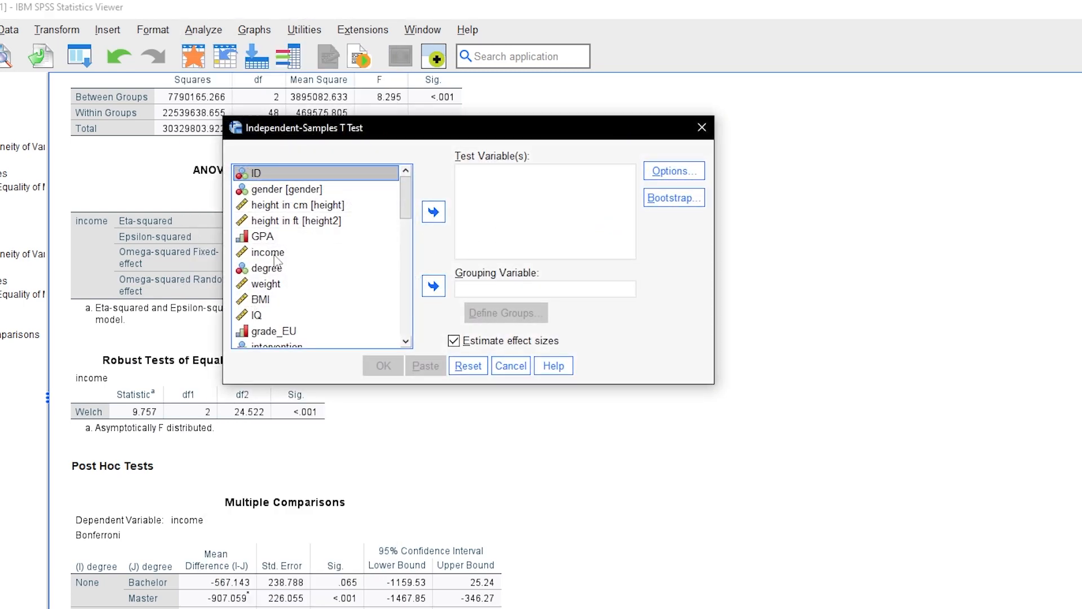
pyautogui.click(286, 253)
pyautogui.click(433, 214)
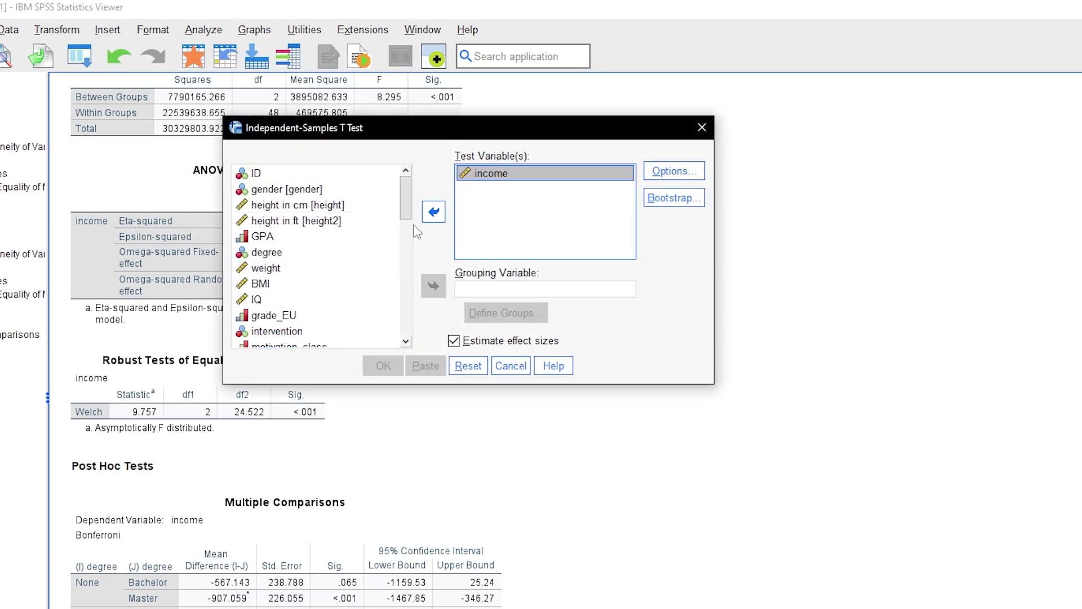
pyautogui.click(281, 254)
pyautogui.click(434, 286)
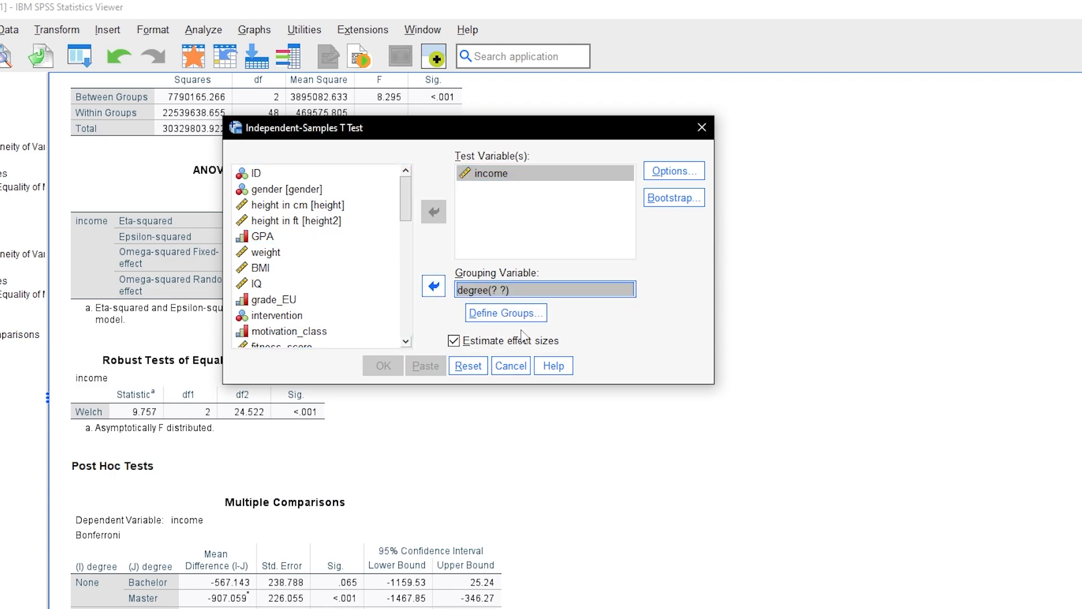
# Step: Define degree groups 1 and 3, keep Estimate effect sizes checked, and run the test
pyautogui.click(533, 314)
pyautogui.write('2')
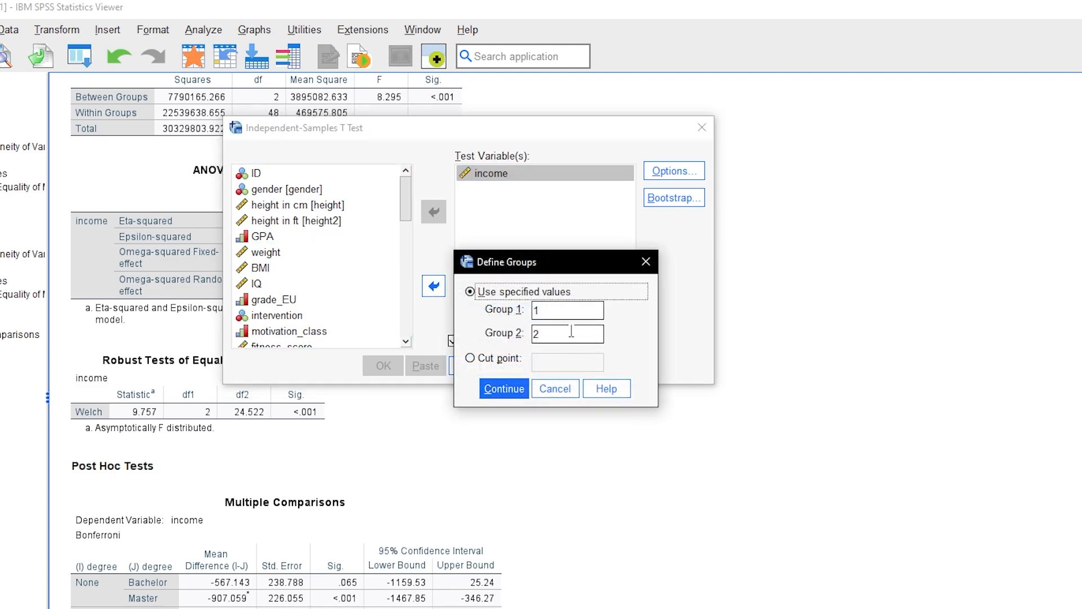
pyautogui.press('Tab')
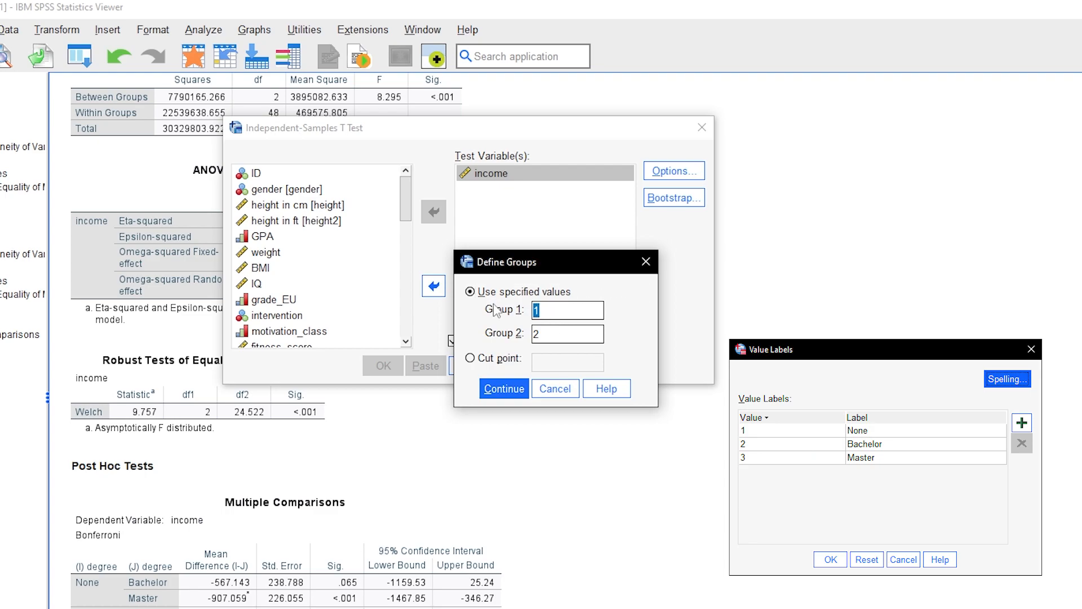
pyautogui.press('Tab')
pyautogui.write('3')
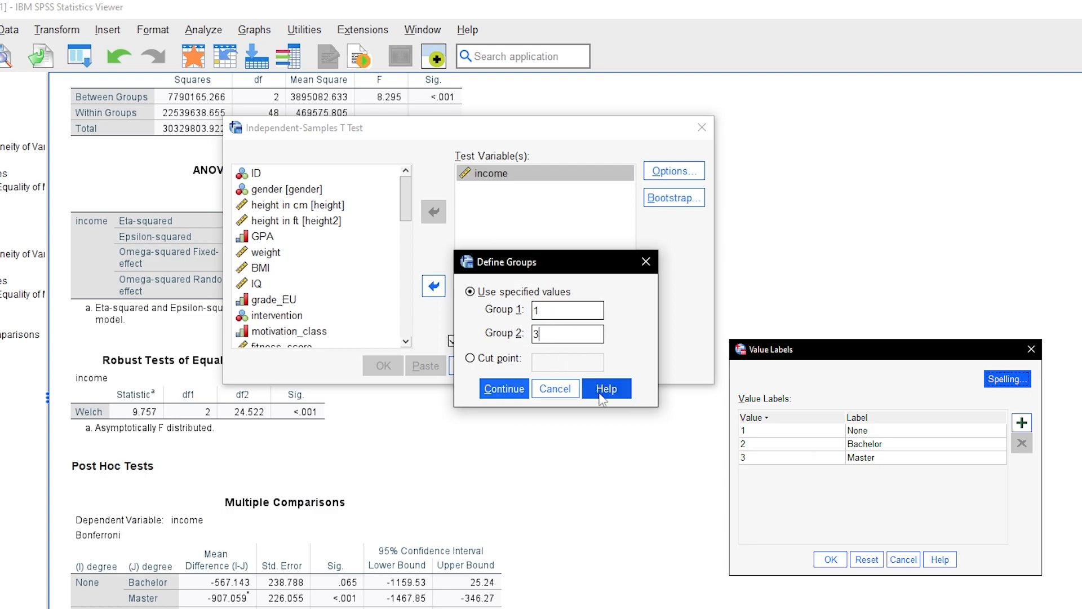
pyautogui.click(497, 389)
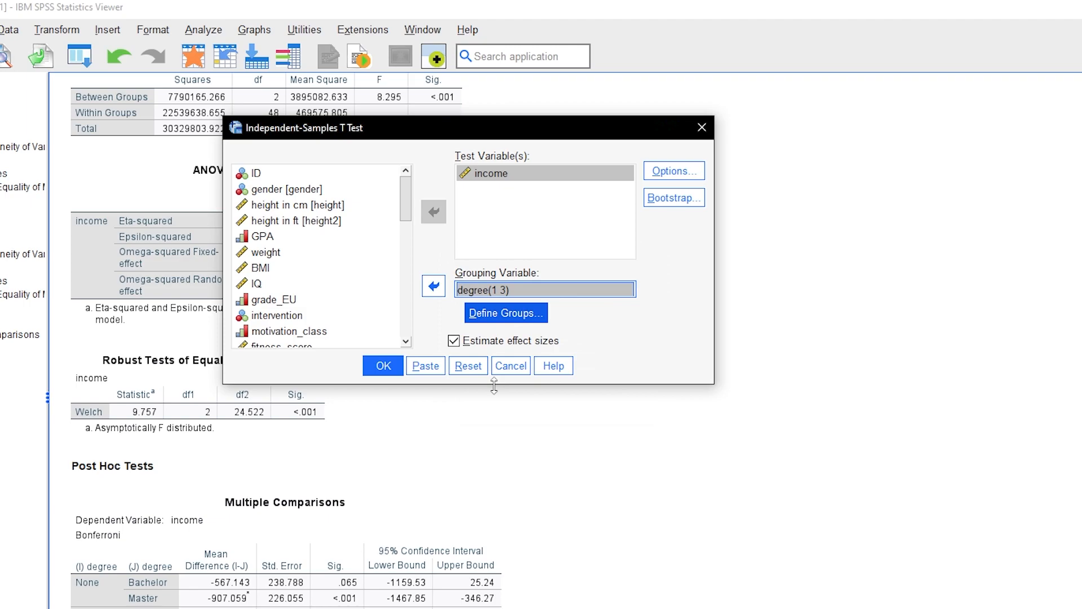
pyautogui.click(548, 342)
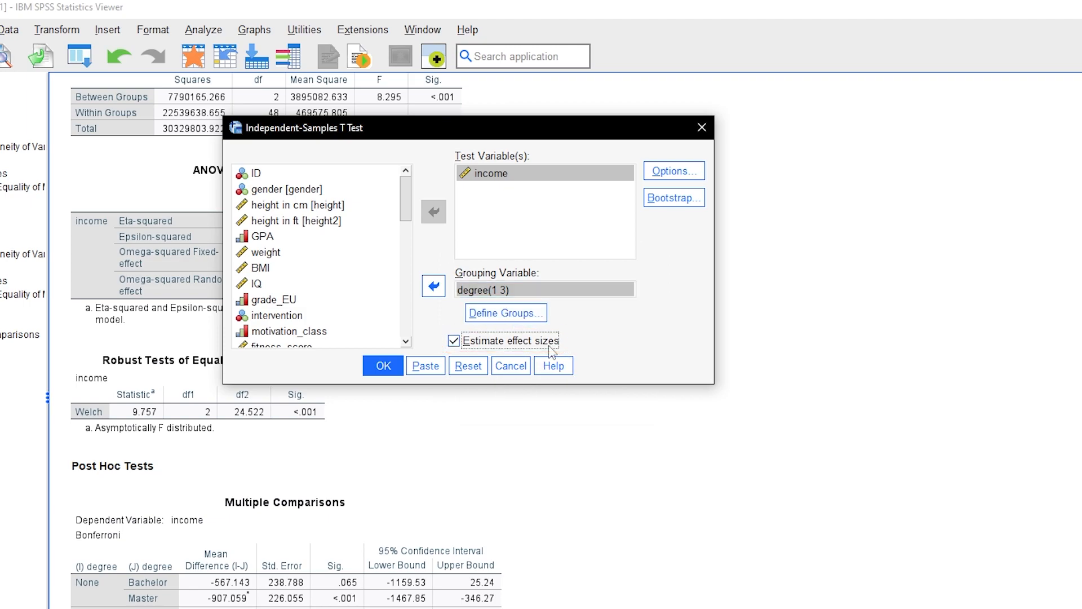
pyautogui.click(383, 367)
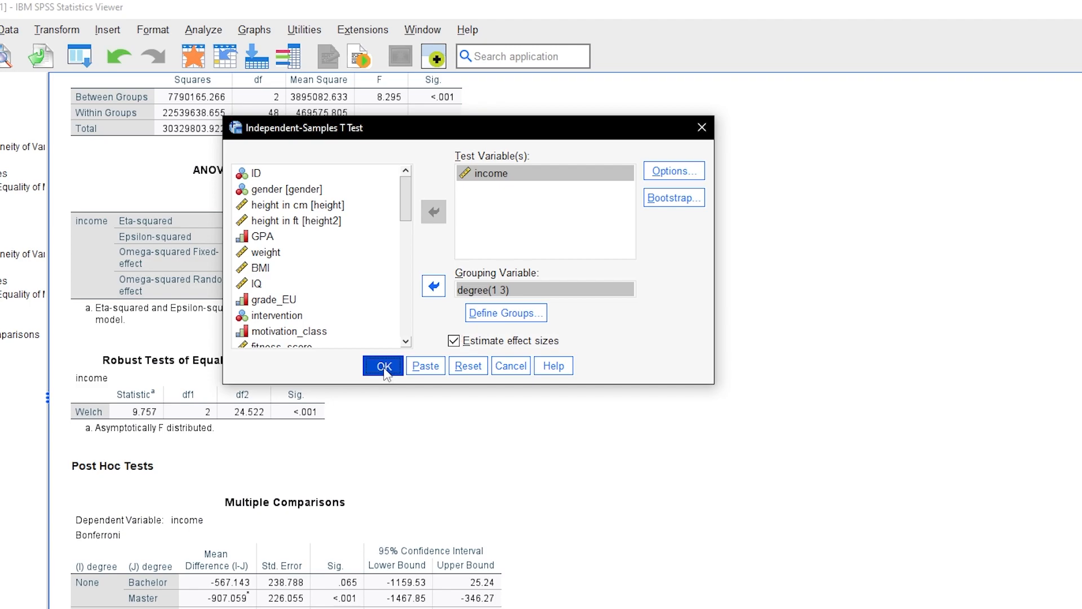